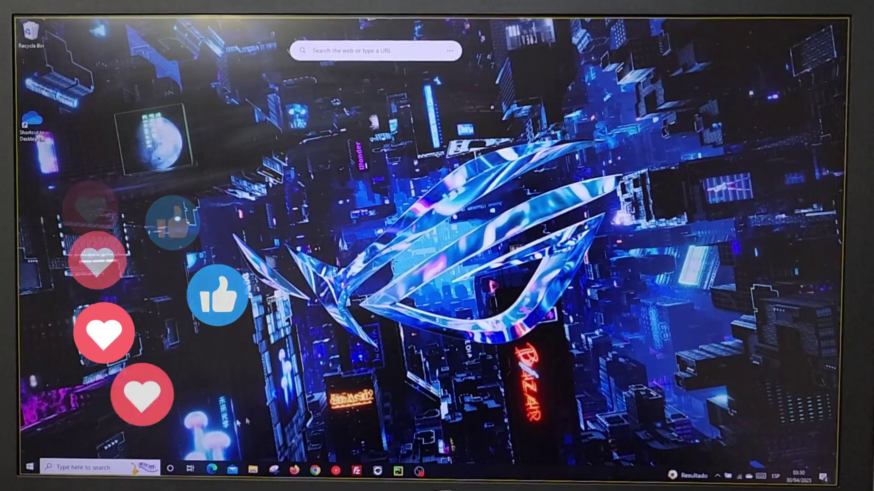
Open the taskbar search pane showing recent items and top apps.
left_click(122, 470)
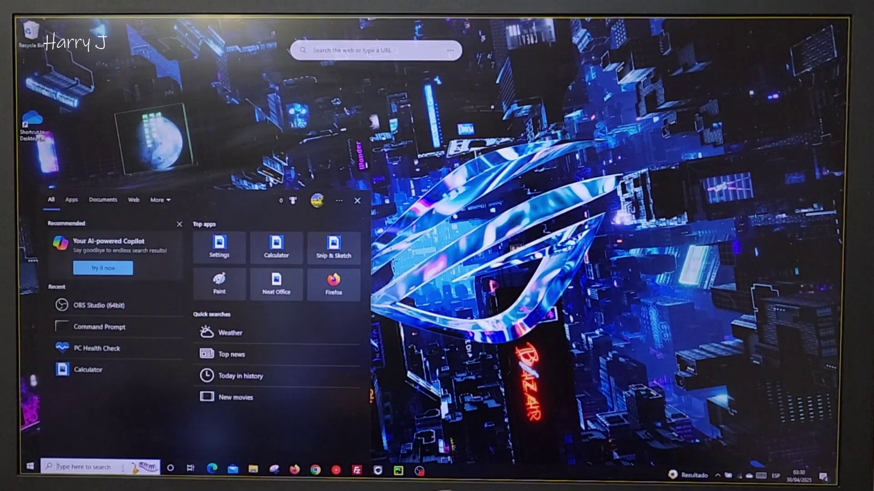
Launch PC Health Check via a 'pc' search, run the Windows 11 check and review all requirement results.
type("p")
type("c")
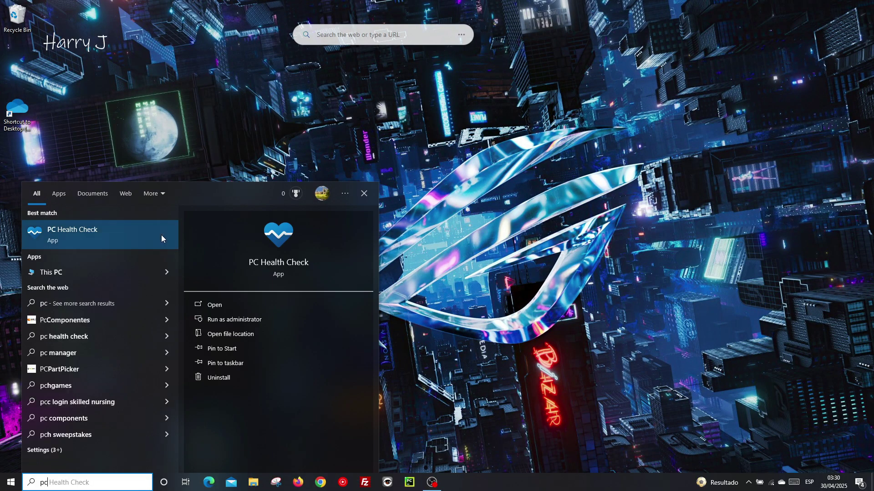
left_click(162, 237)
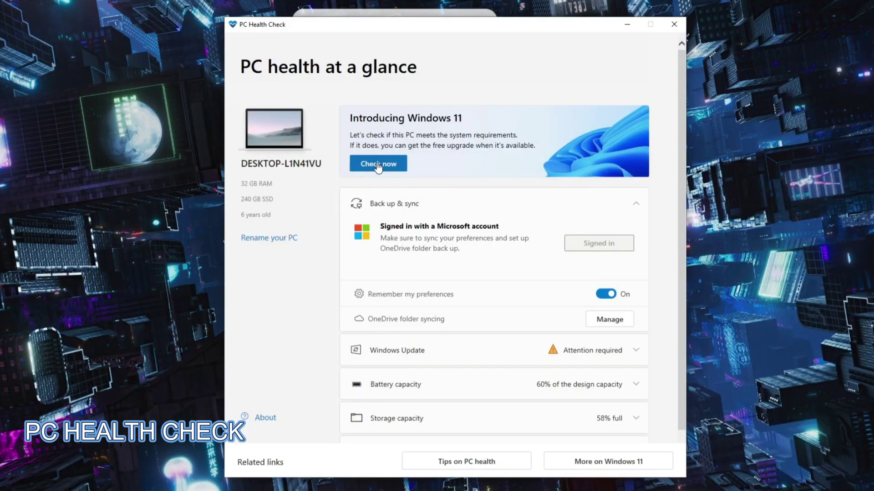
left_click(378, 166)
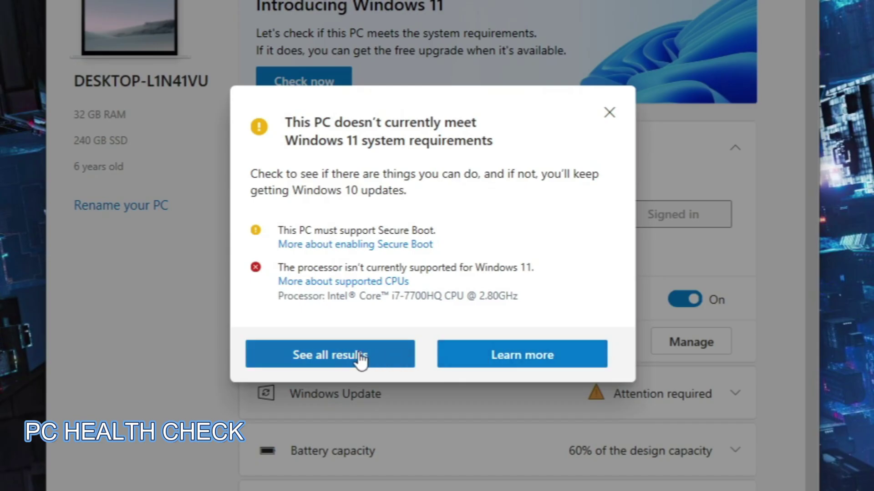
left_click(410, 327)
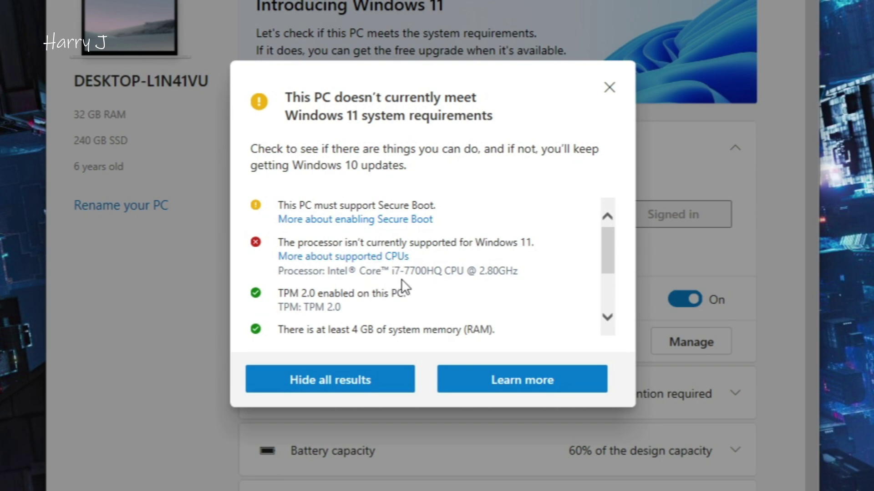
scroll(609, 265, "down", 1)
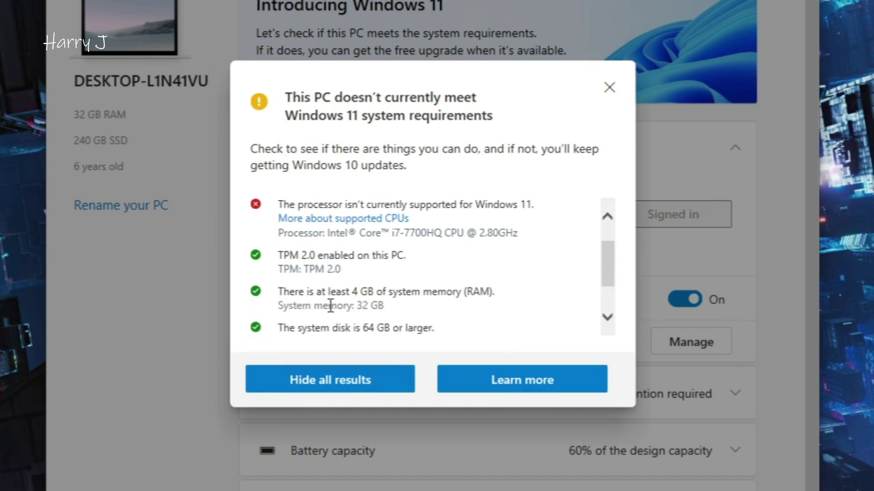
scroll(331, 305, "down", 1)
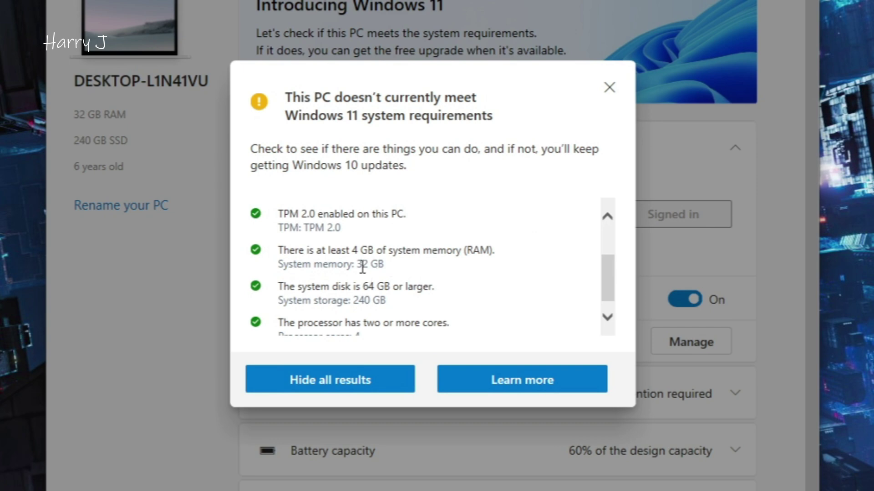
scroll(375, 300, "down", 1)
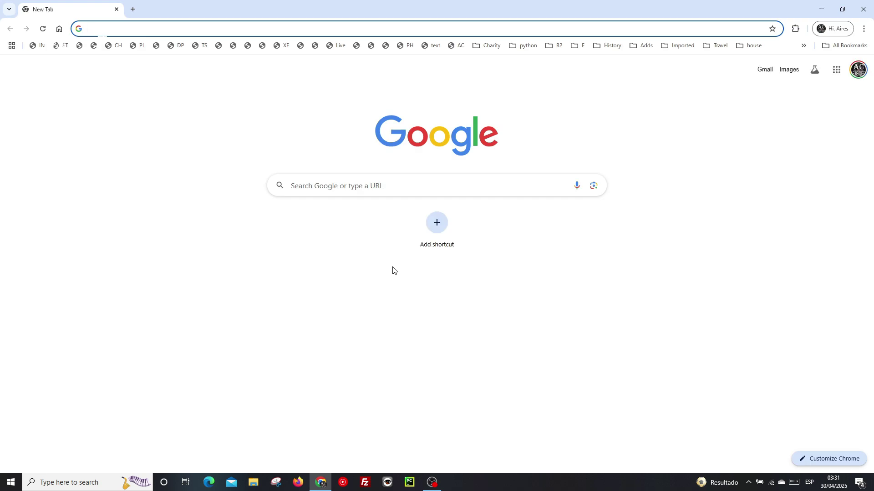
Search 'windows 11 download' and scroll Microsoft's page to the Disk Image (ISO) section.
left_click(363, 189)
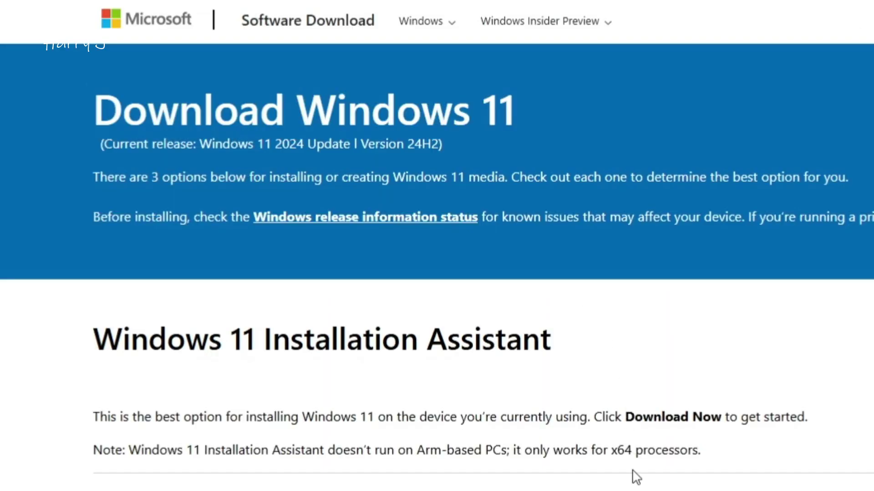
scroll(634, 474, "down", 4)
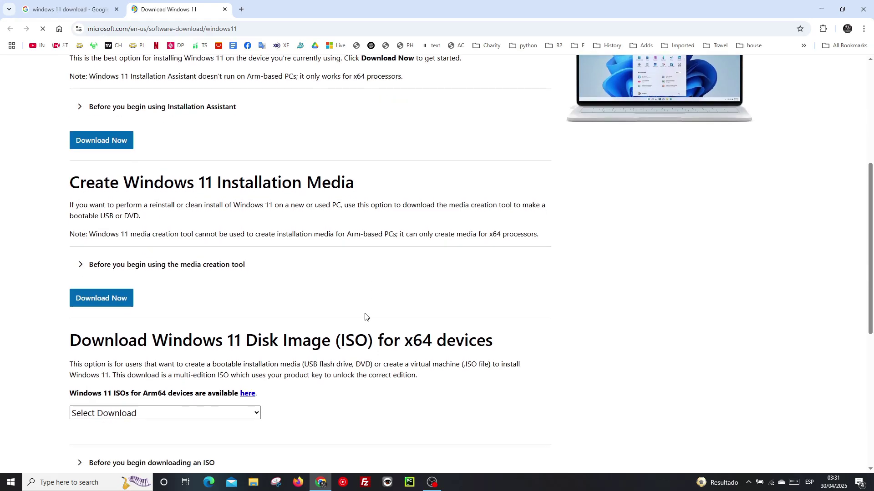
scroll(366, 317, "down", 1)
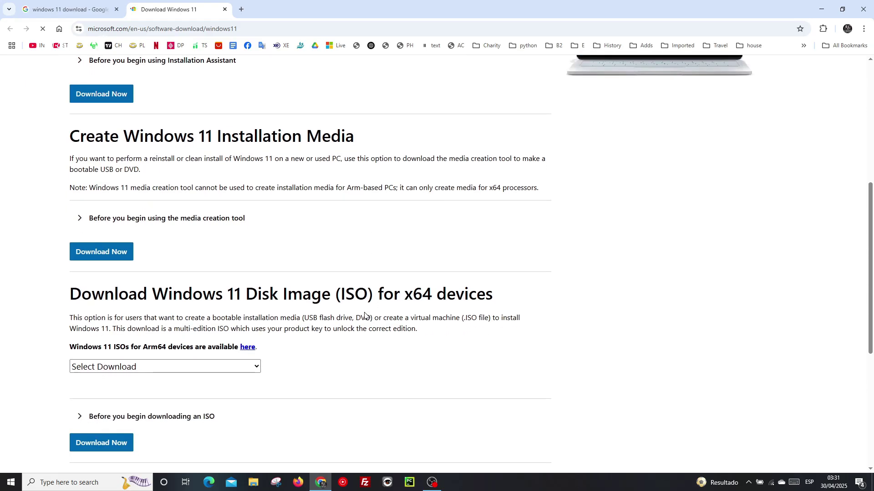
scroll(247, 232, "down", 2)
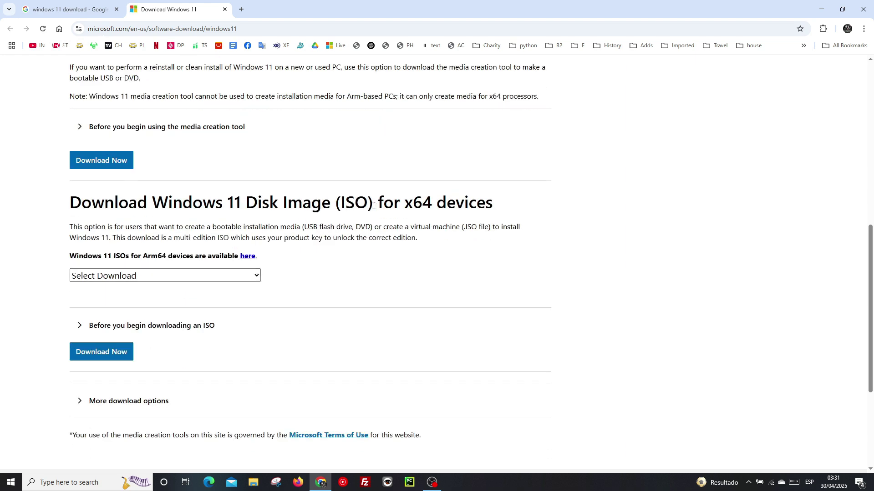
Choose the Windows 11 multi-edition x64 ISO with English (United States) as product language.
left_click(173, 276)
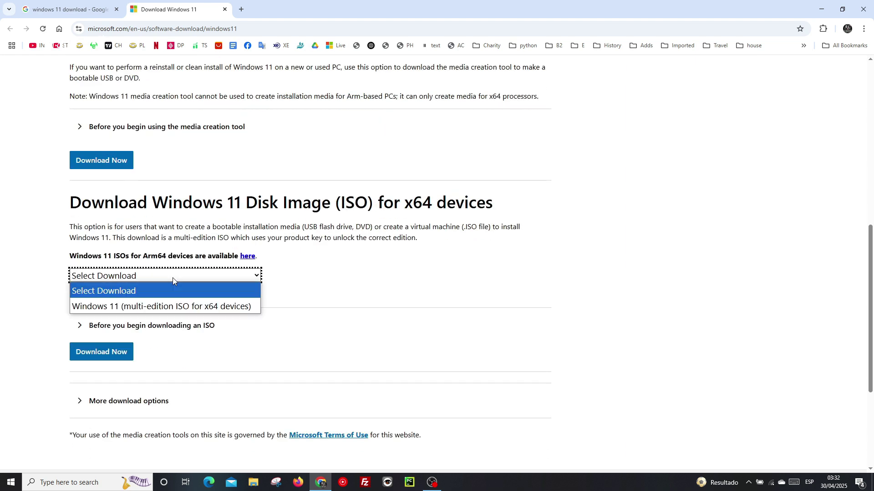
left_click(168, 306)
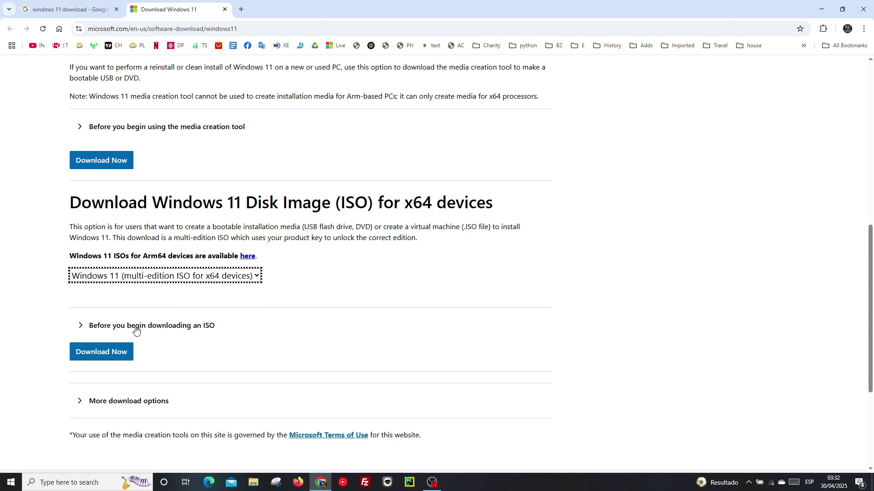
left_click(118, 356)
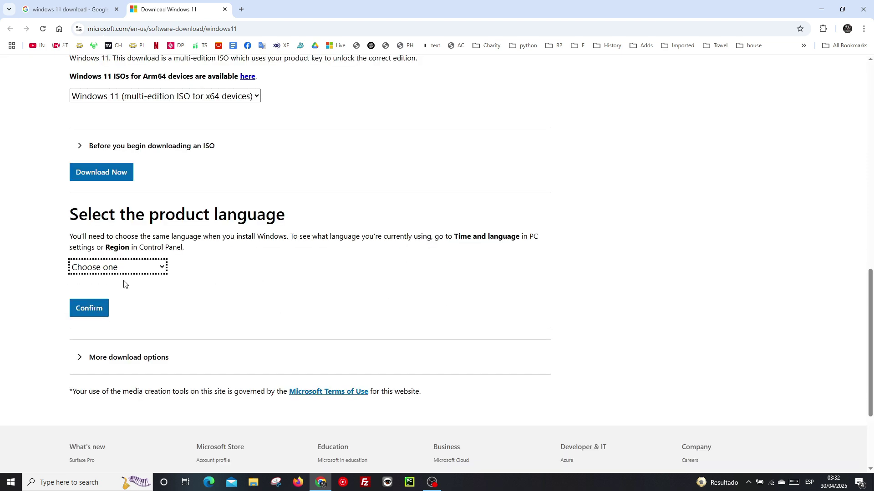
left_click(139, 267)
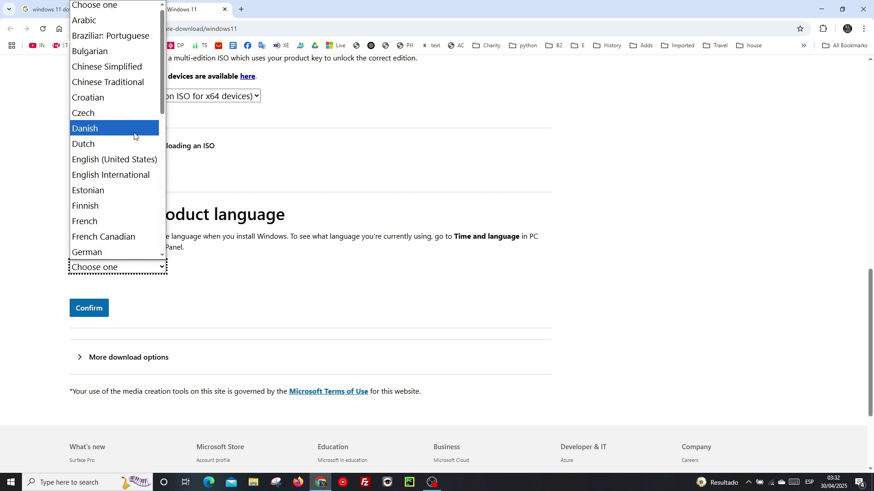
scroll(128, 181, "up", 1)
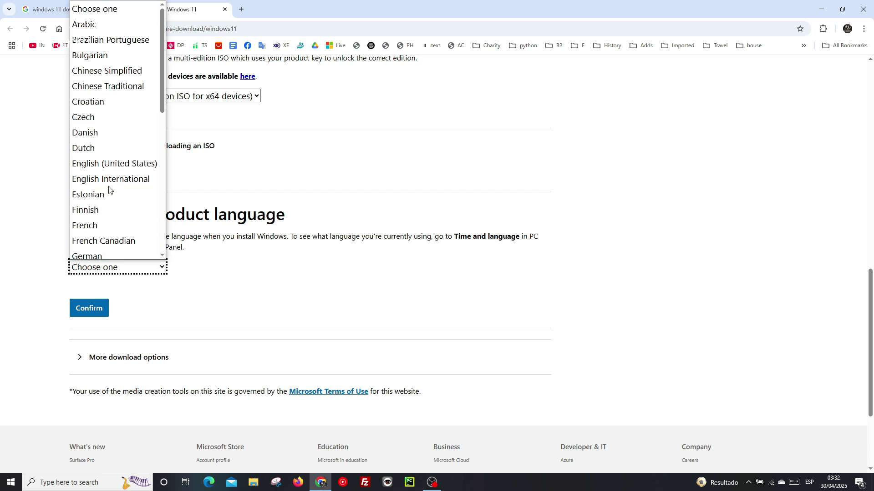
left_click(115, 166)
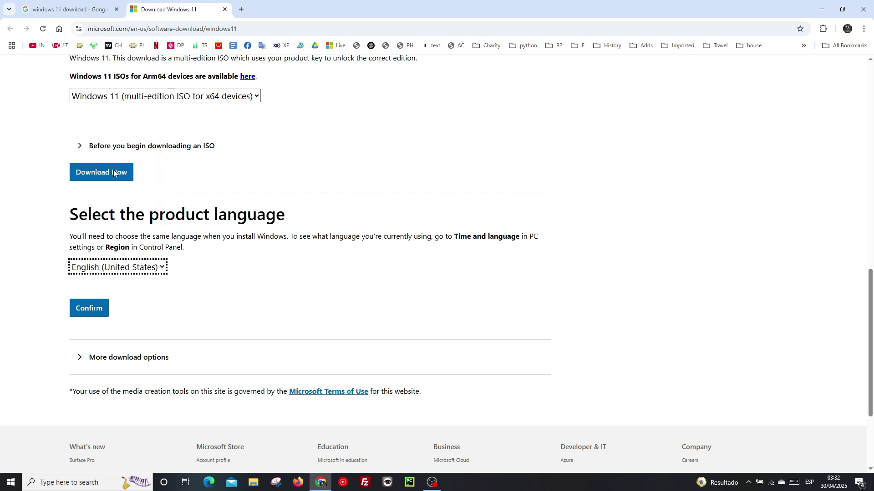
left_click(89, 308)
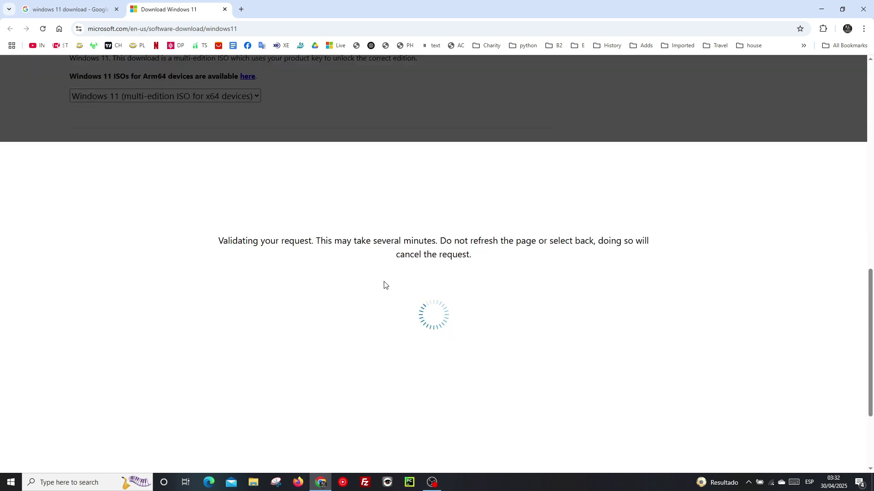
Start downloading the 64-bit Windows 11 ISO.
scroll(382, 220, "up", 3)
scroll(353, 242, "down", 1)
scroll(226, 228, "up", 3)
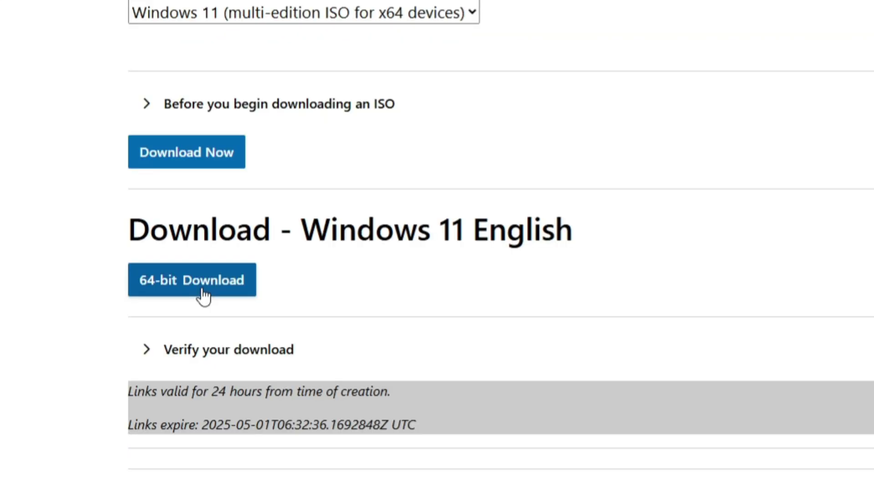
left_click(204, 295)
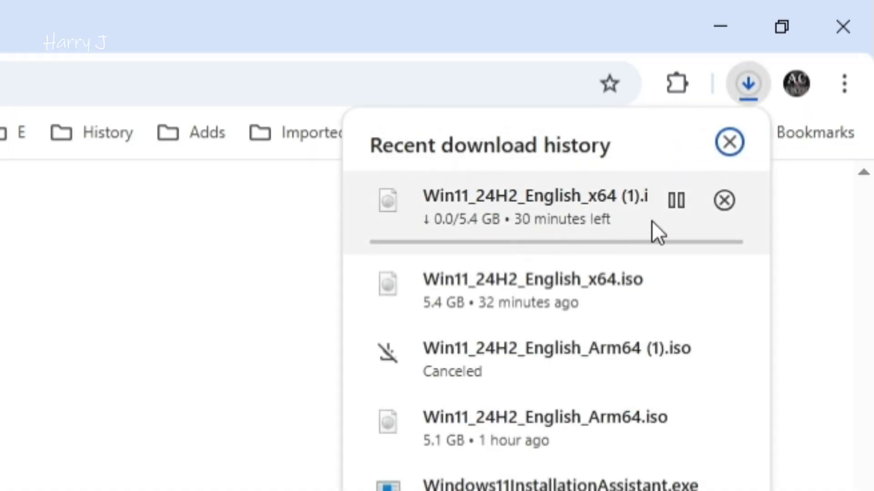
Show the downloaded Win11_24H2_English_x64.iso in its Downloads folder from Chrome's download history.
left_click(723, 201)
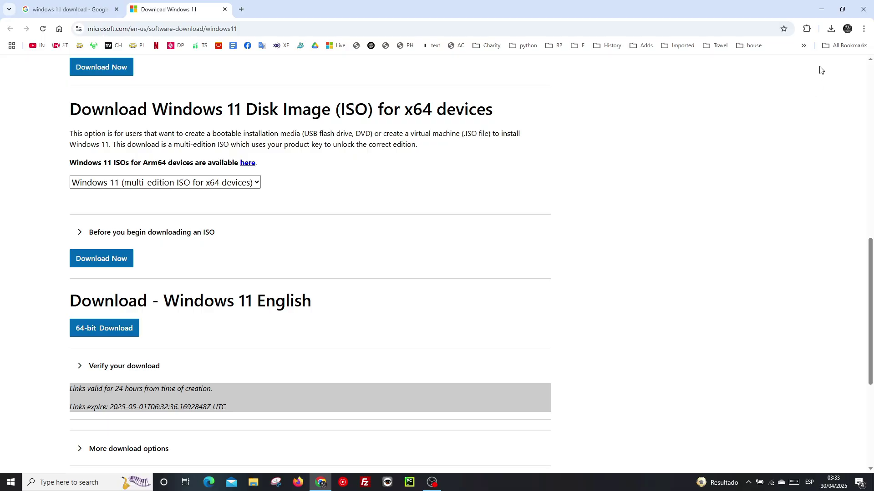
left_click(830, 30)
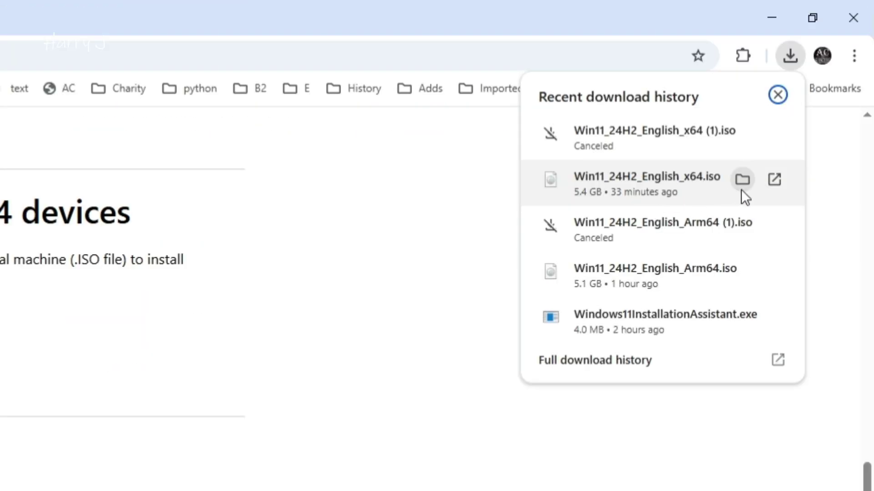
left_click(742, 188)
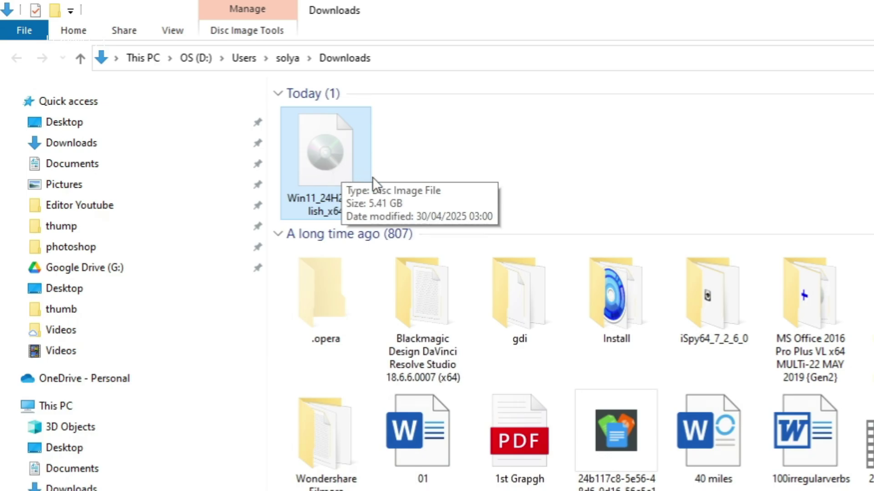
Open WinRAR's 'Extract files...' dialog for the Win11_24H2_English_x64 ISO from its context menu.
right_click(326, 166)
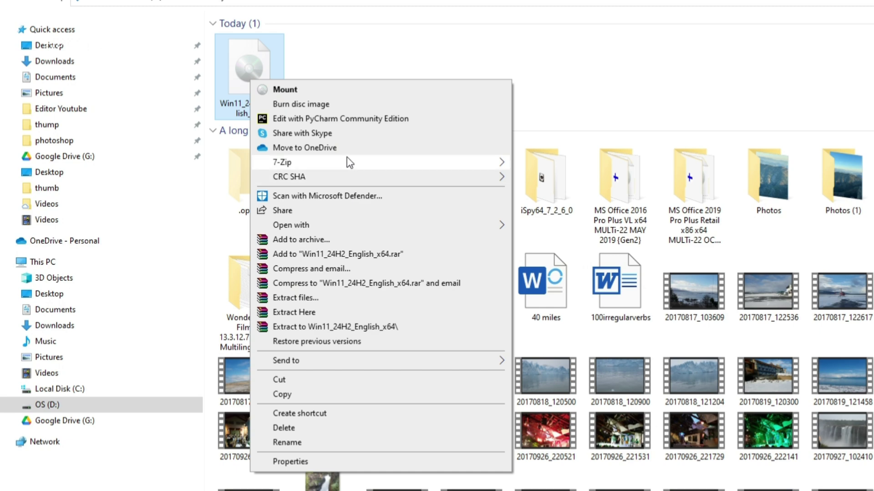
mouse_move(349, 162)
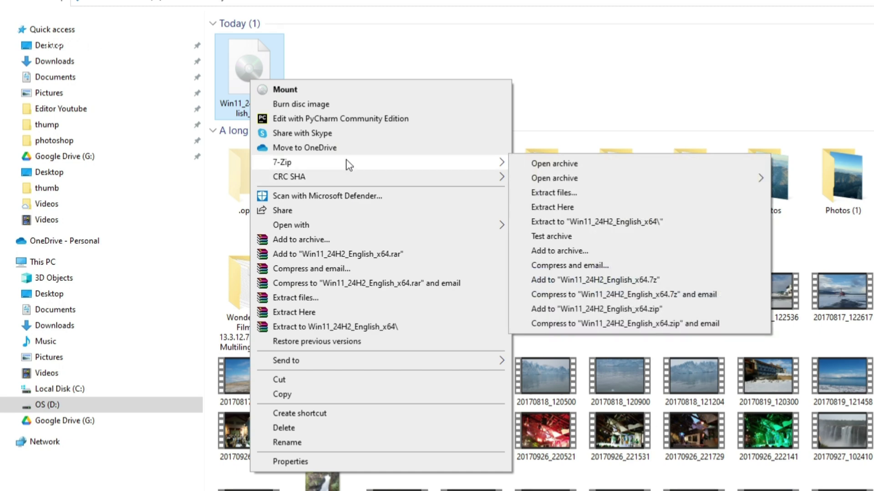
mouse_move(313, 165)
left_click(289, 300)
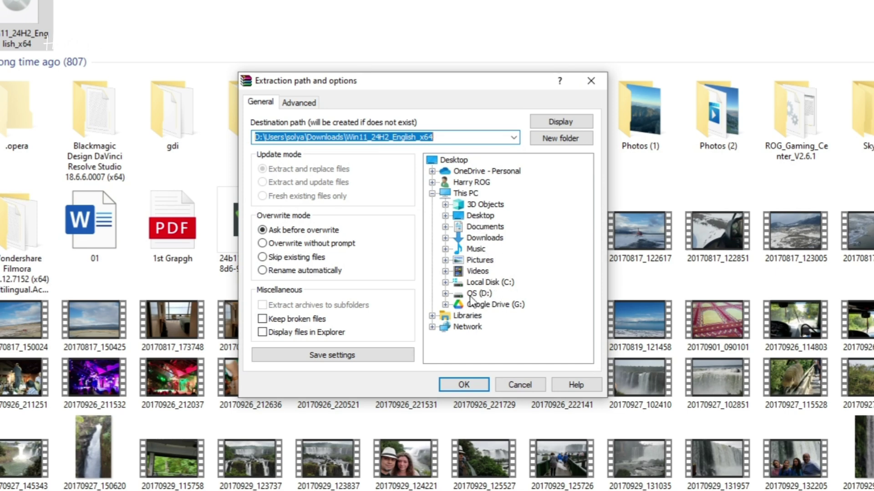
Extract the ISO into the D:\Win11 folder.
left_click(445, 293)
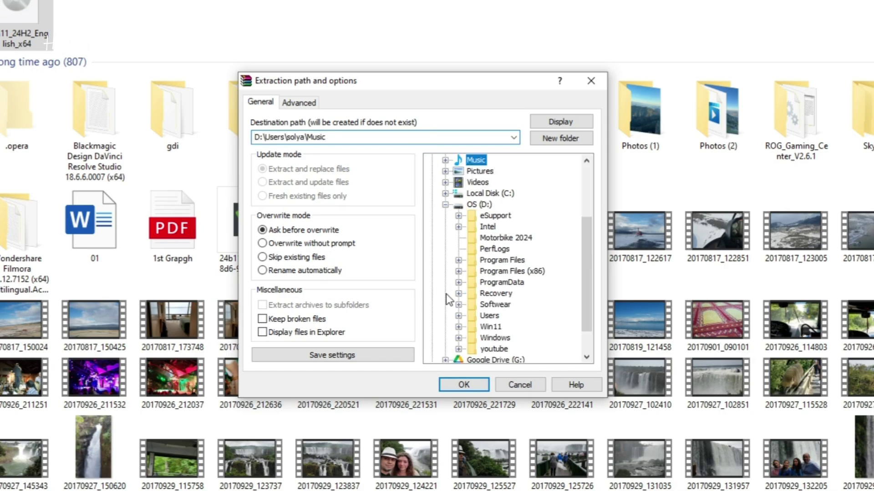
left_click(486, 325)
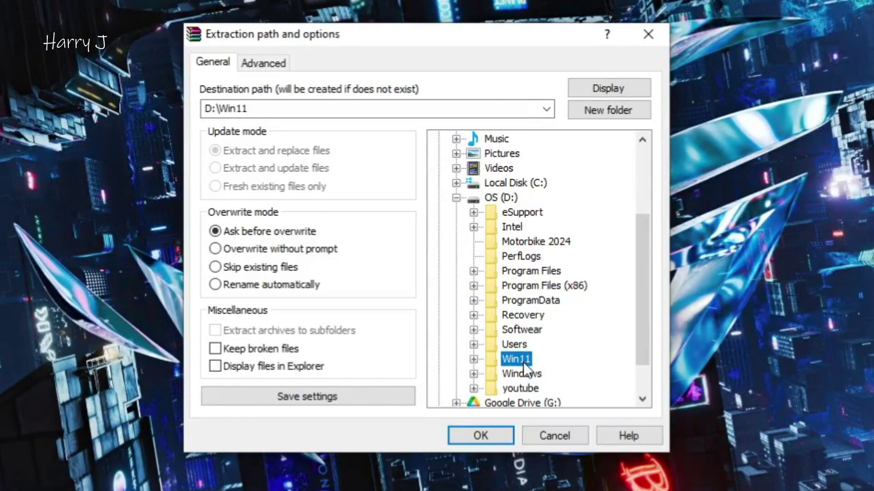
left_click(499, 434)
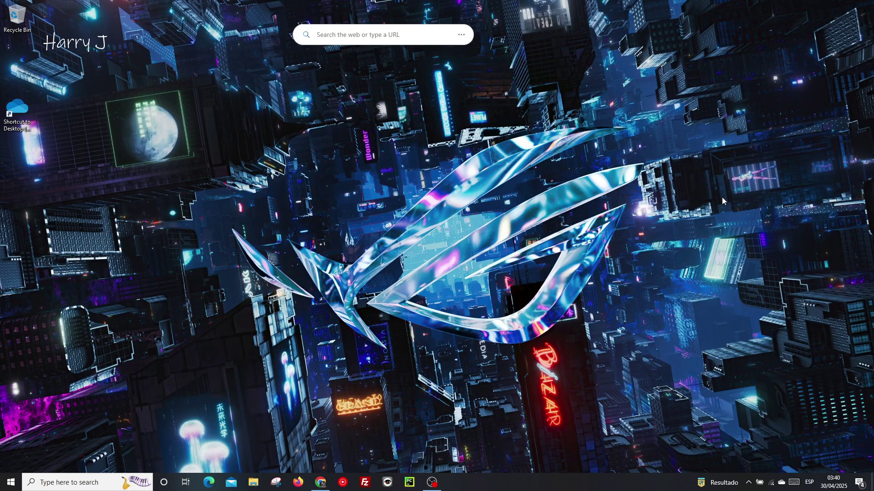
Browse File Explorer to D:\Win11\sources and jump to the setup files.
left_click(254, 482)
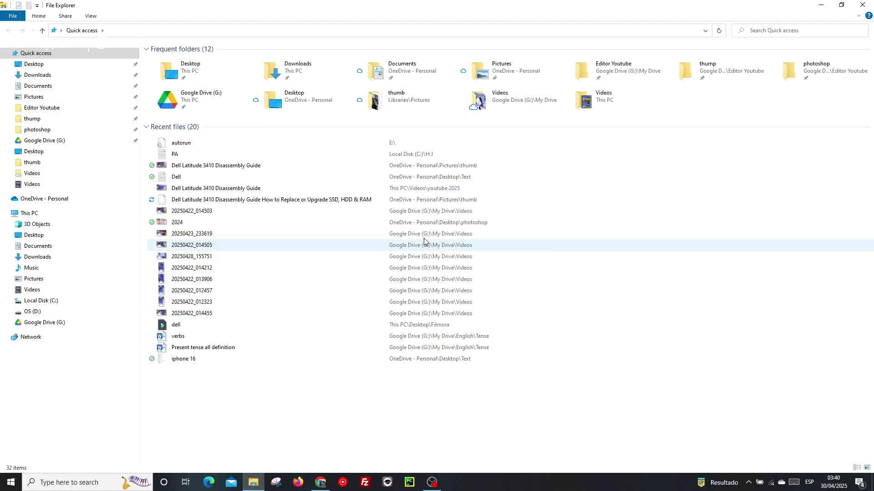
left_click(32, 311)
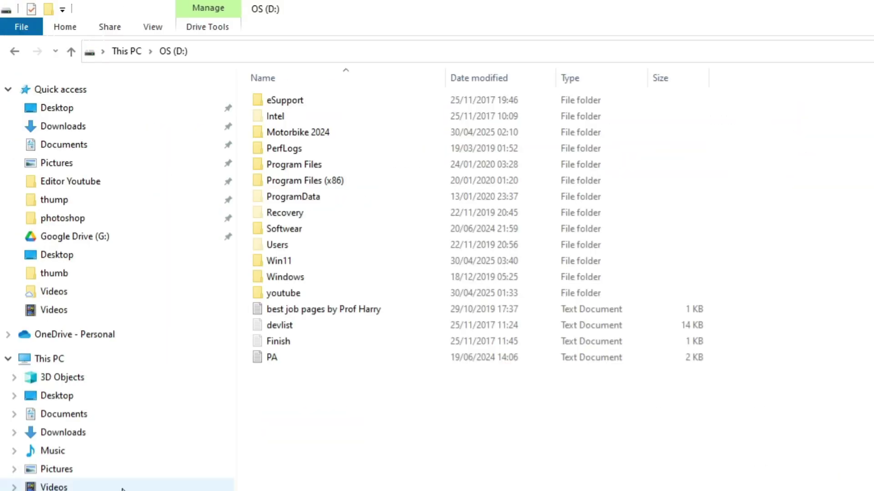
double_click(299, 267)
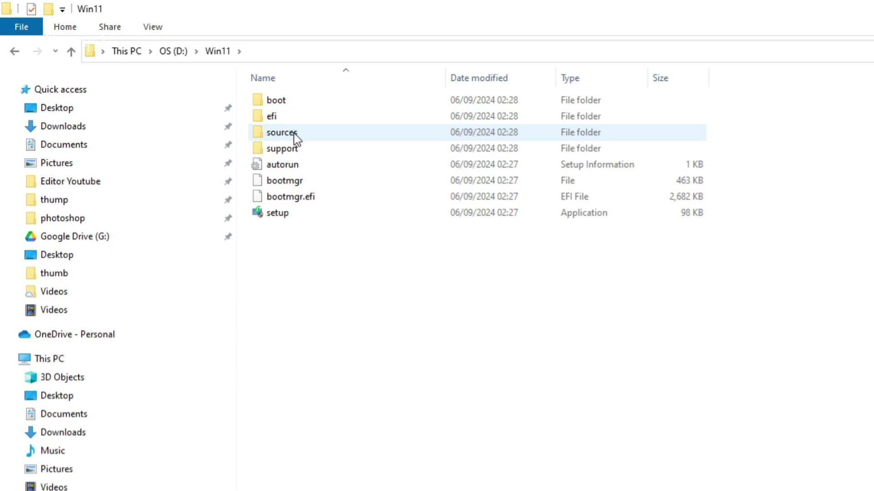
double_click(291, 136)
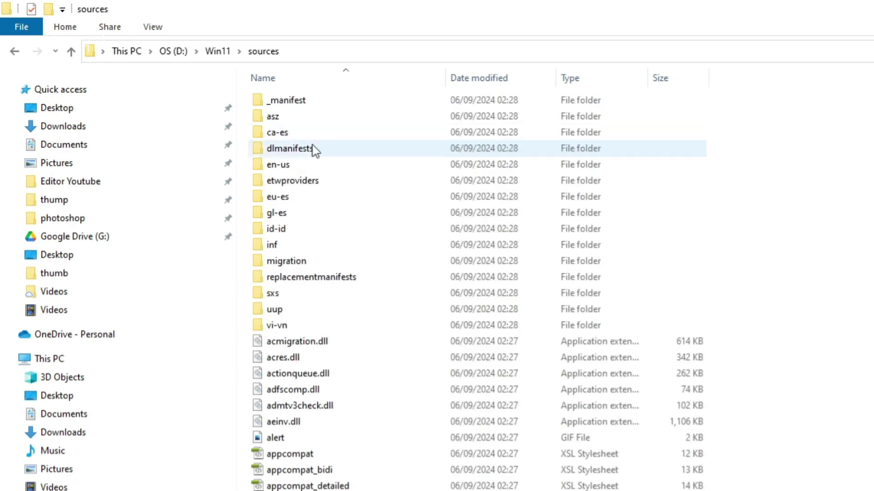
scroll(349, 465, "down", 8)
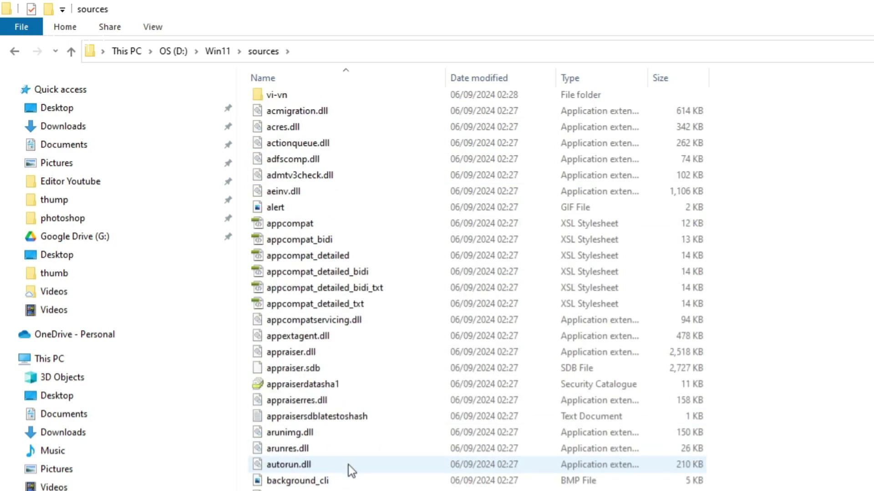
left_click(351, 469)
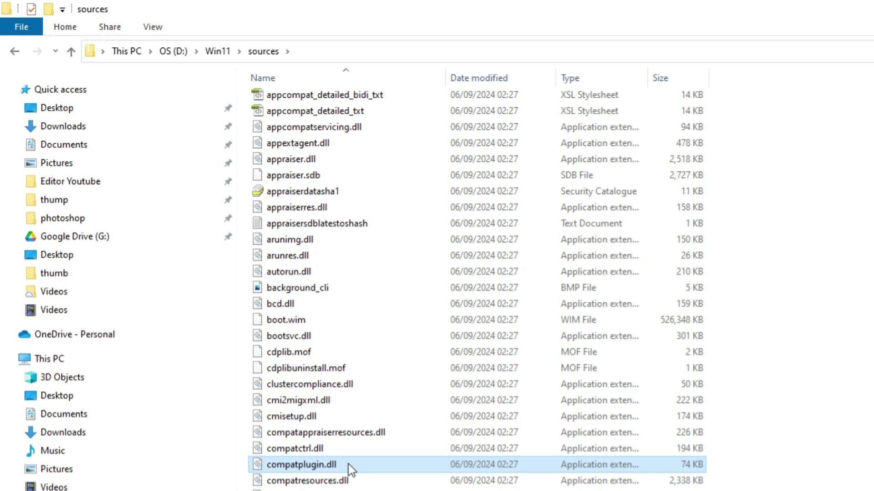
type("setup")
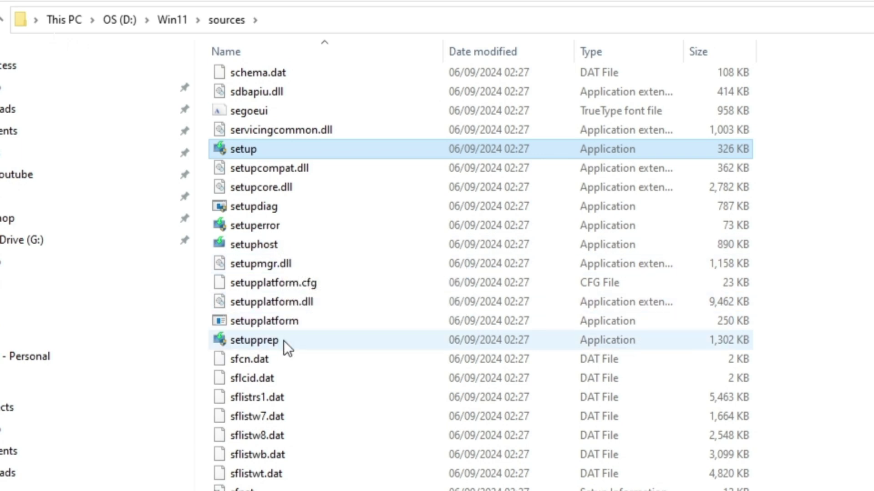
mouse_move(283, 345)
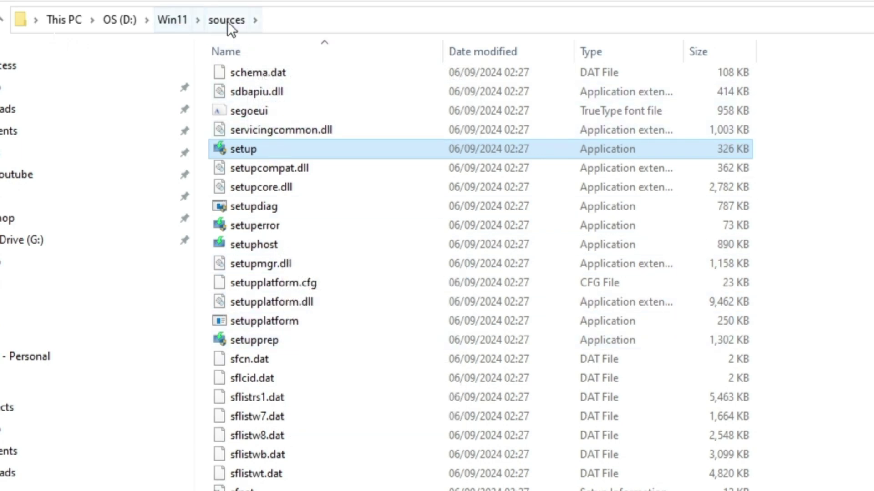
Copy the folder path D:\Win11\sources from the address bar.
left_click(277, 15)
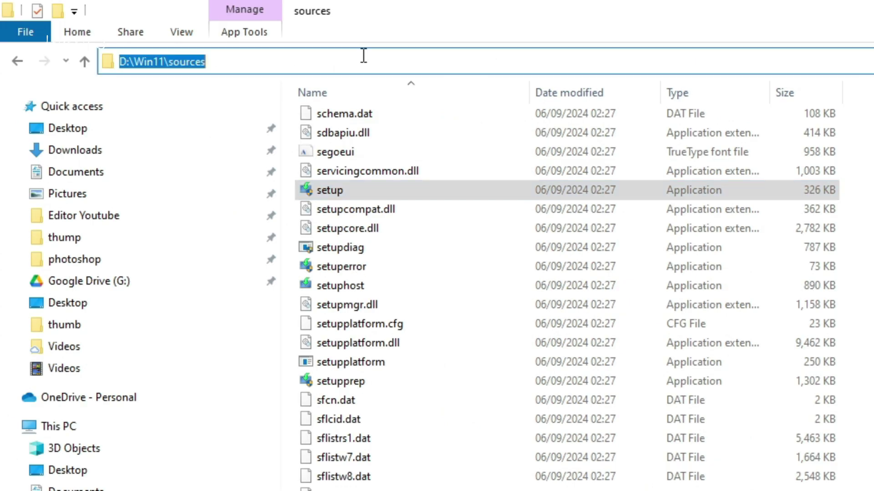
right_click(184, 61)
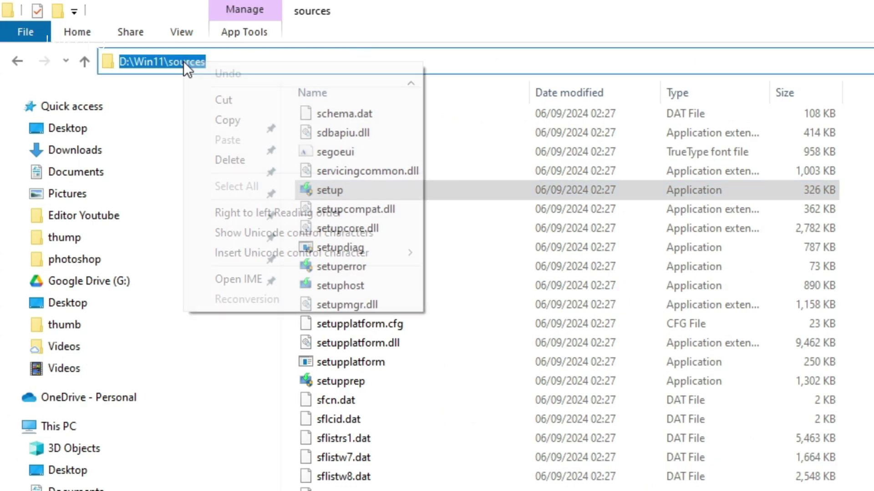
key("Escape")
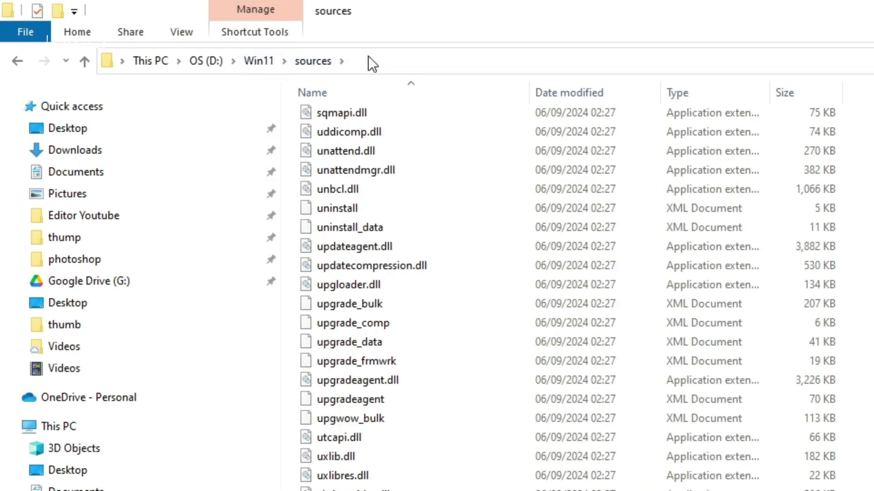
left_click(368, 62)
right_click(181, 62)
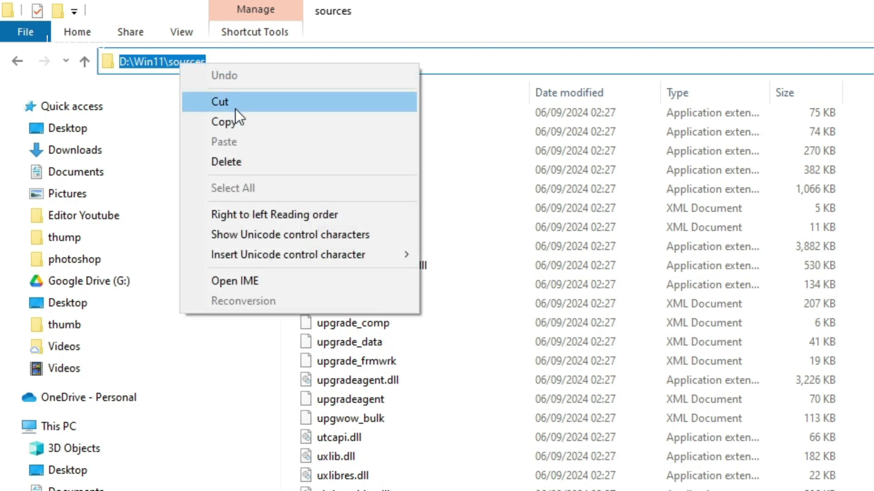
left_click(241, 121)
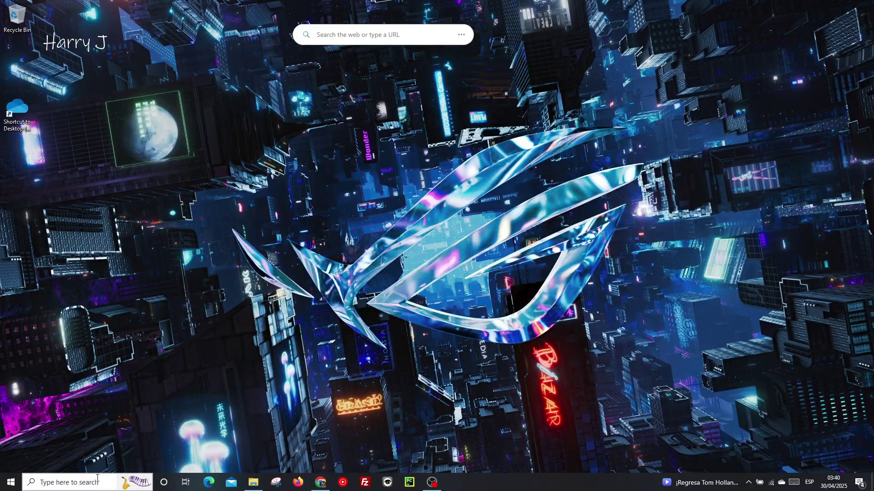
Run Command Prompt as administrator, found by searching 'cmd'.
left_click(96, 480)
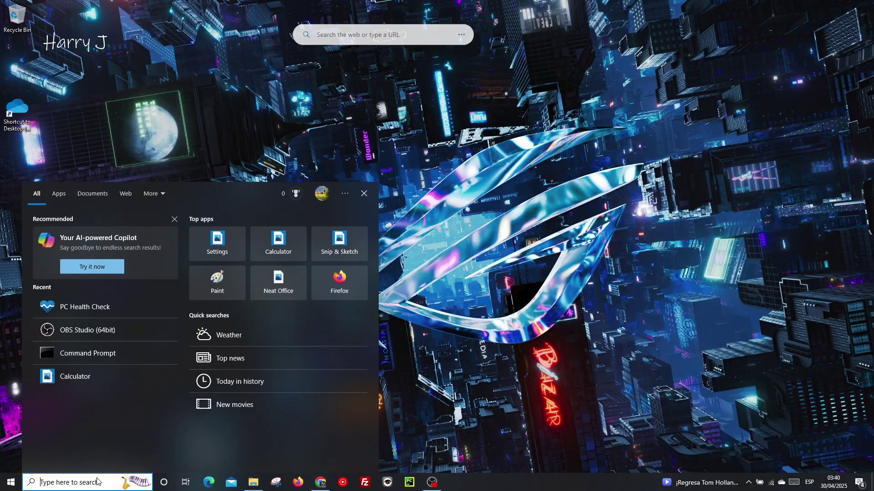
type("cmd")
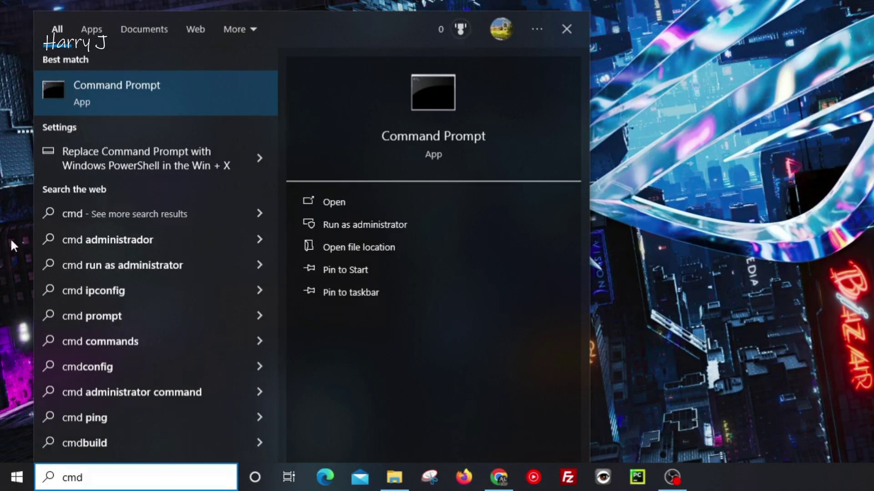
right_click(162, 99)
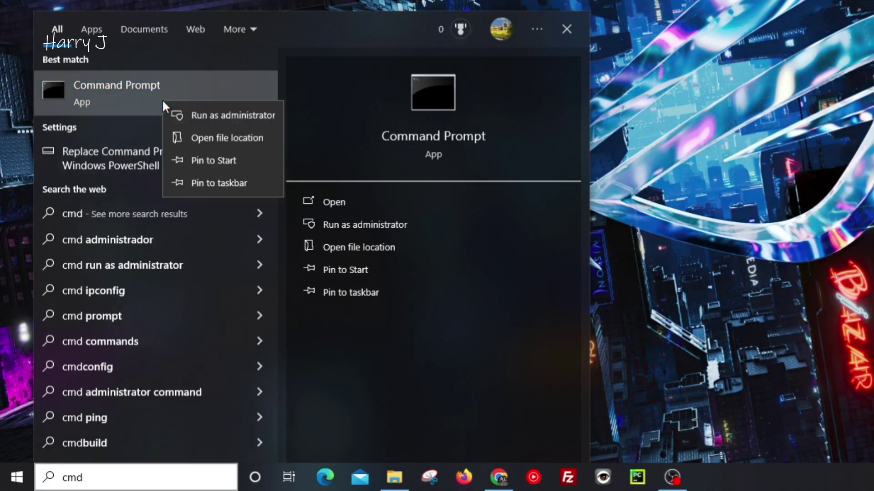
left_click(208, 116)
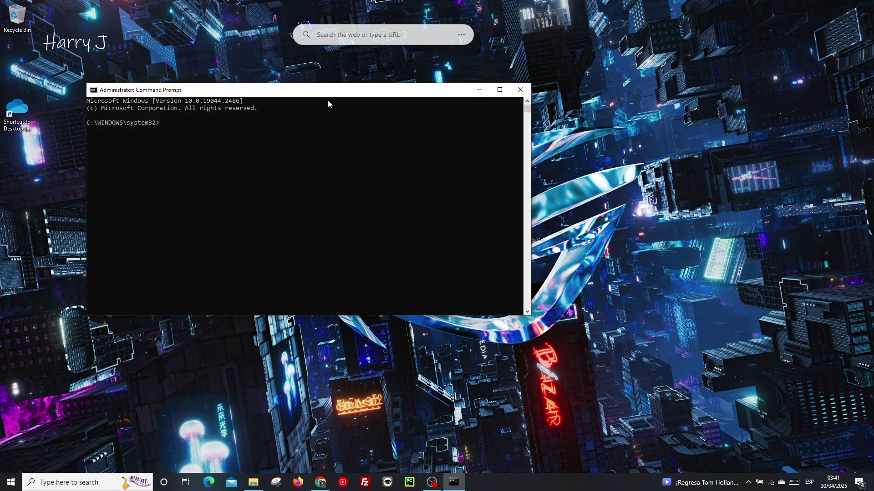
Reposition the console, switch to drive D and cd into the pasted D:\Win11\sources path.
left_click_drag(326, 90, 434, 153)
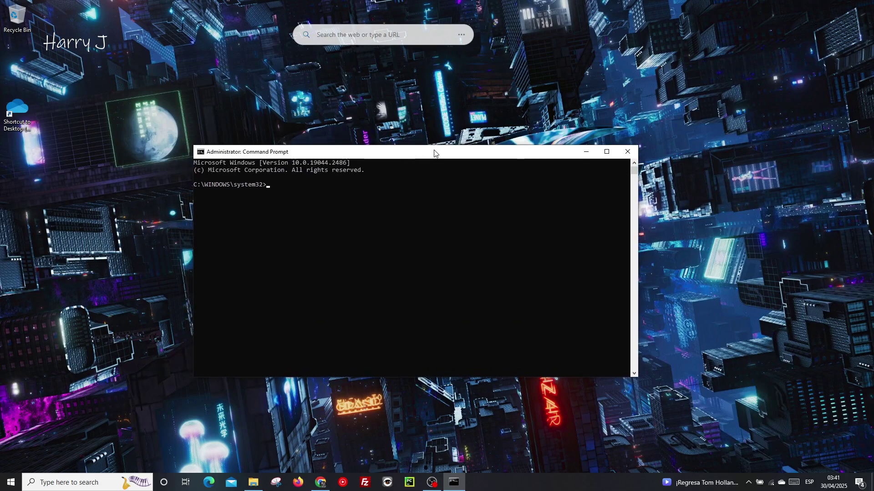
type("D:")
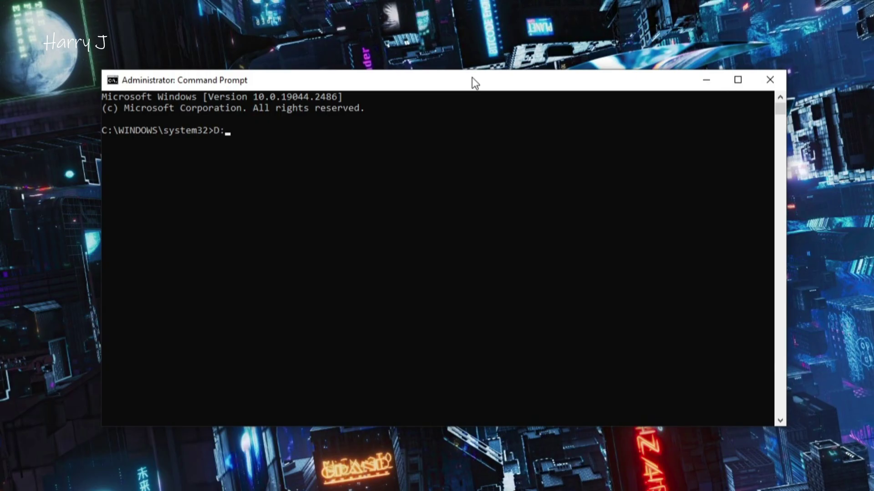
key("Return")
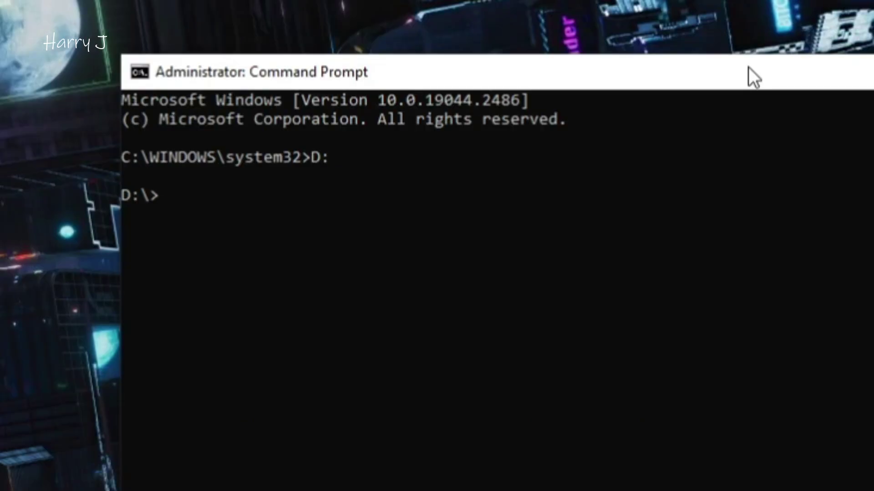
type("cd")
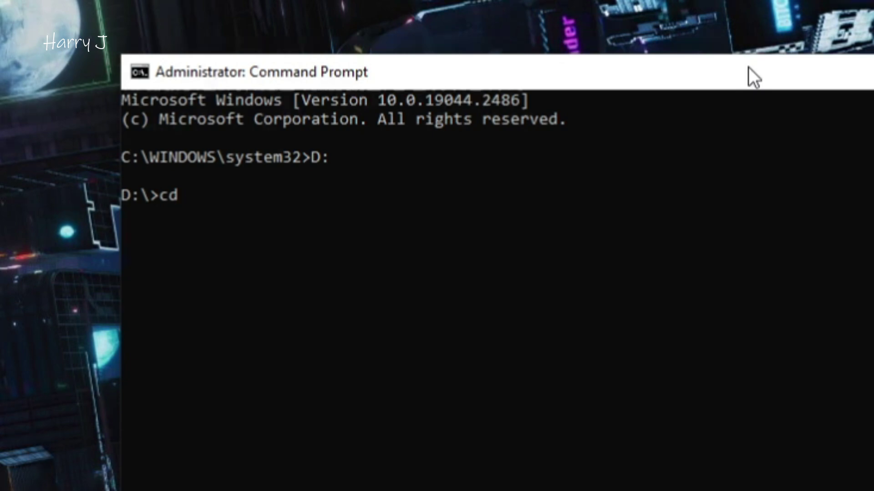
key("ctrl+v")
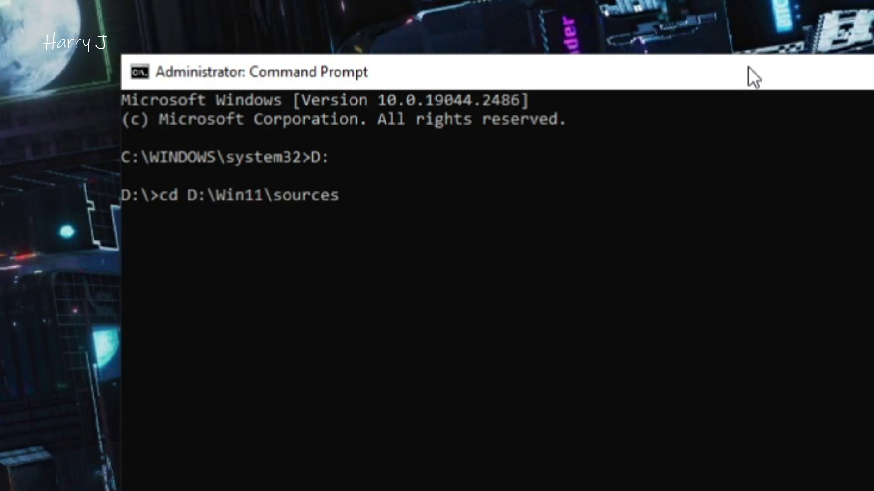
key("Return")
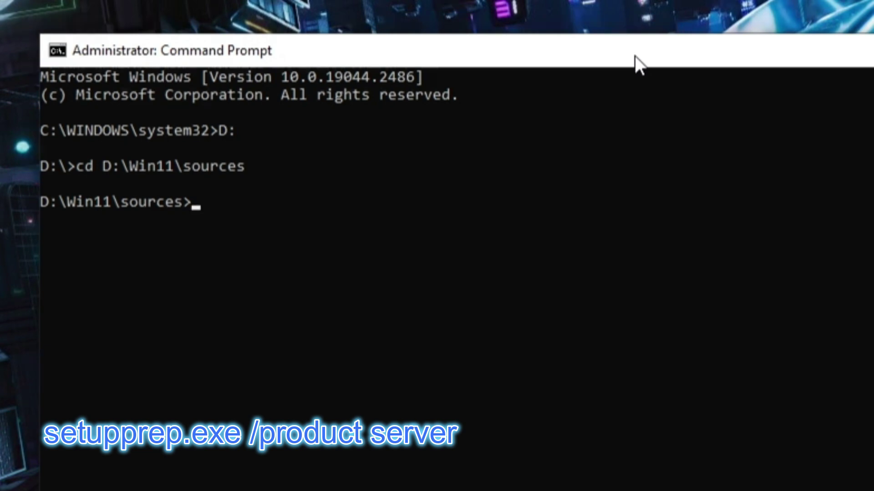
Run 'setupprep.exe /product server' to launch Windows Server Setup.
type("setuppe")
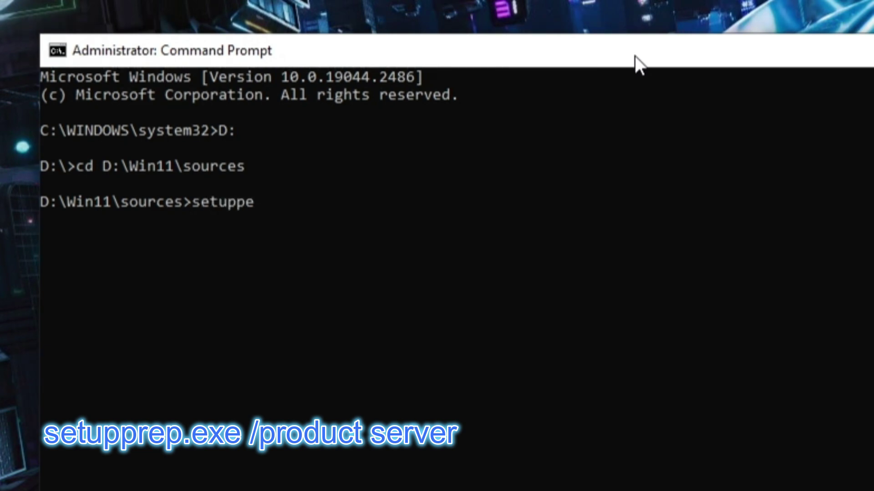
key("BackSpace")
type("rep.exe")
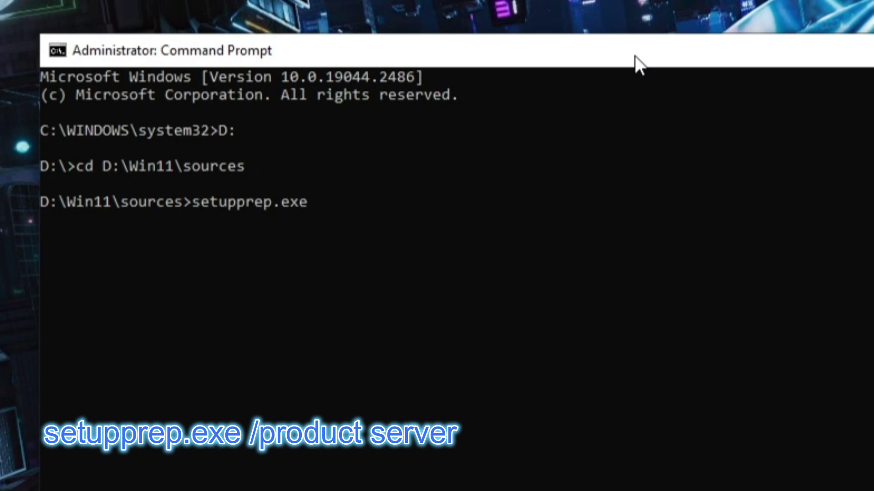
type(" /produc")
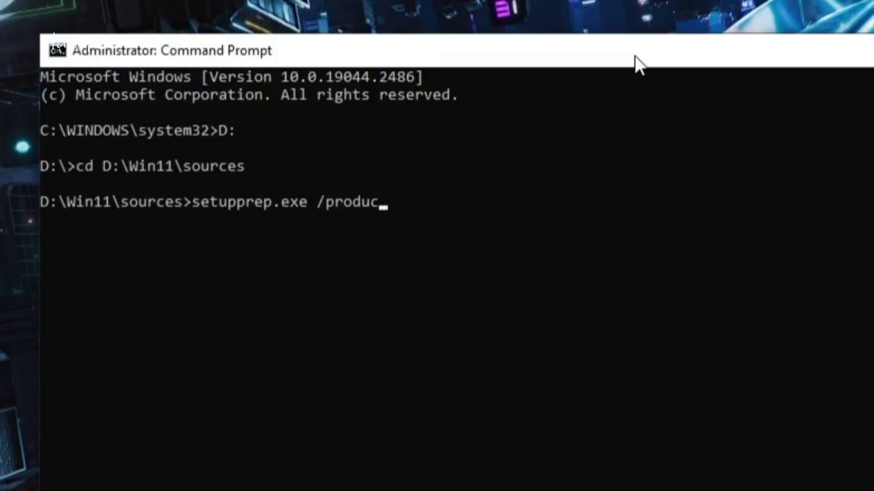
type("t server")
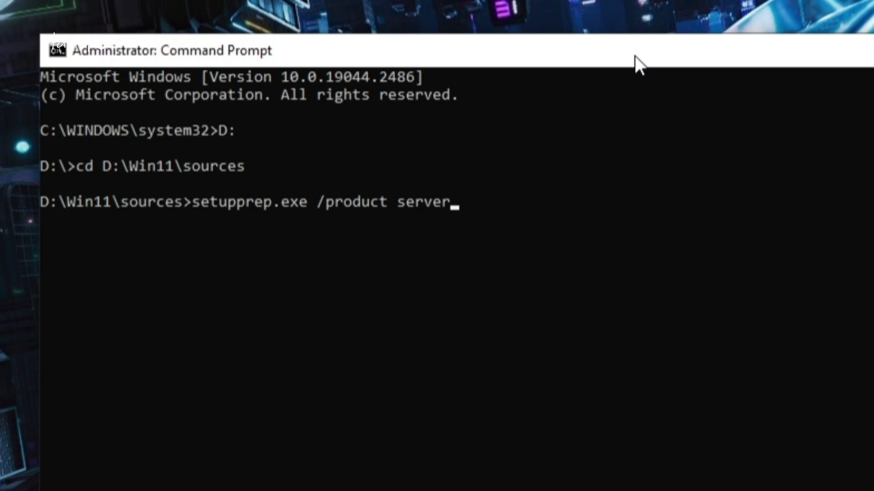
key("Return")
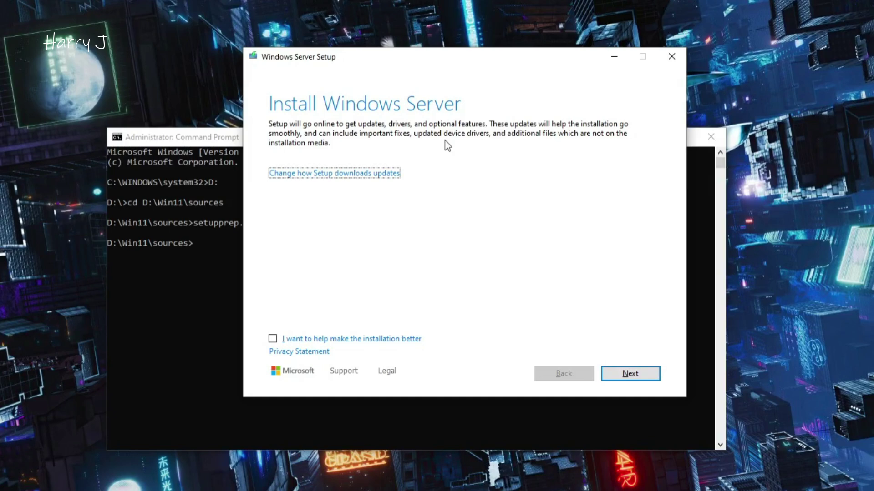
Continue past Install Windows Server, review the license terms, and accept them.
left_click(632, 372)
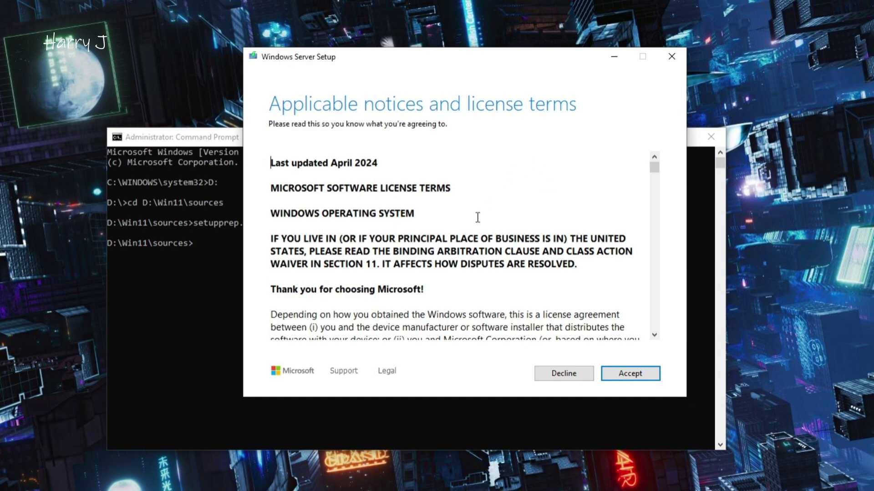
scroll(478, 217, "down", 7)
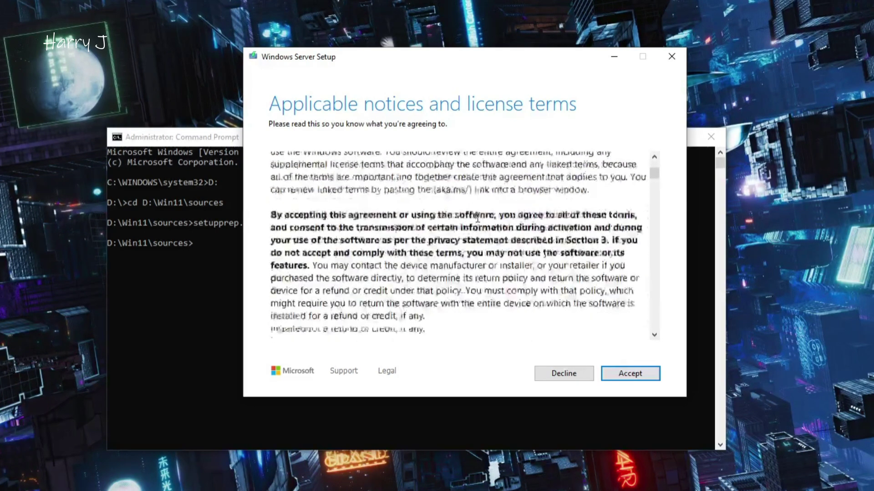
scroll(478, 217, "up", 7)
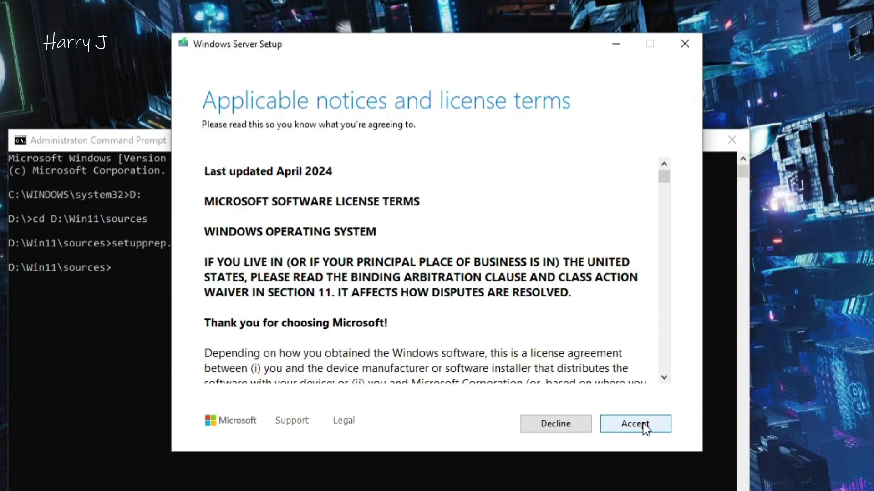
left_click(637, 373)
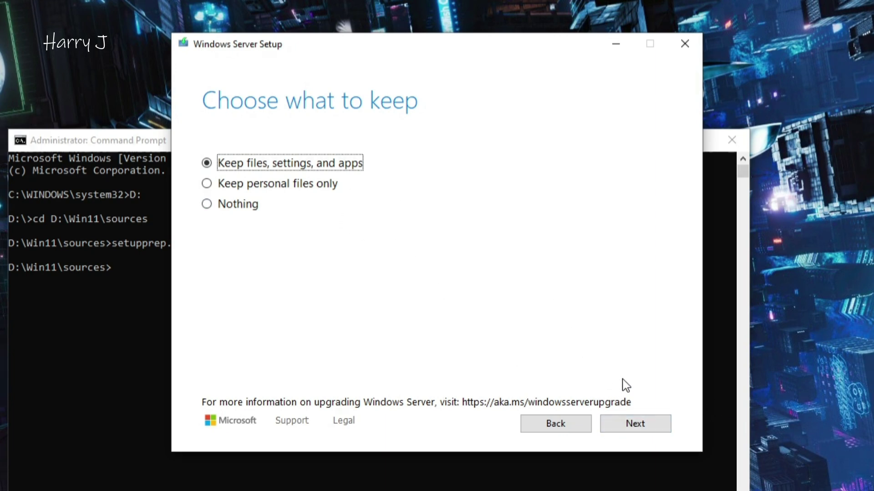
Keep files, settings, and apps, then start the Windows 11 Pro installation from Ready to install.
left_click(640, 430)
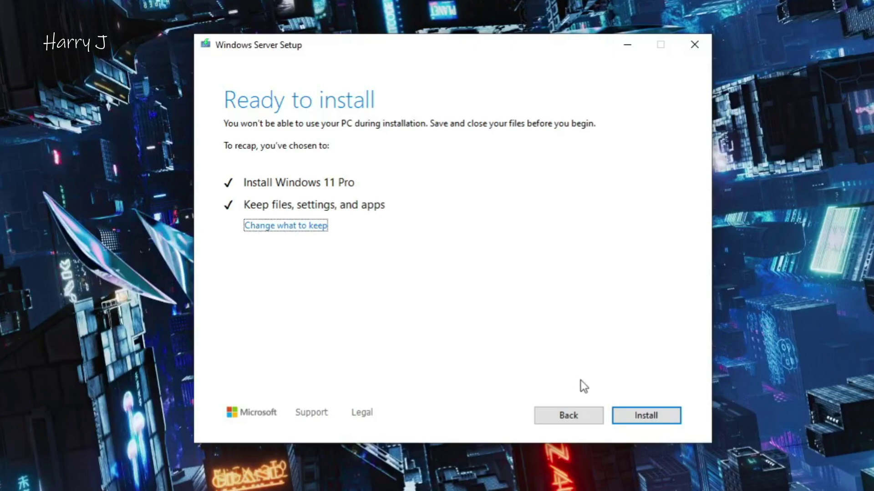
left_click(636, 415)
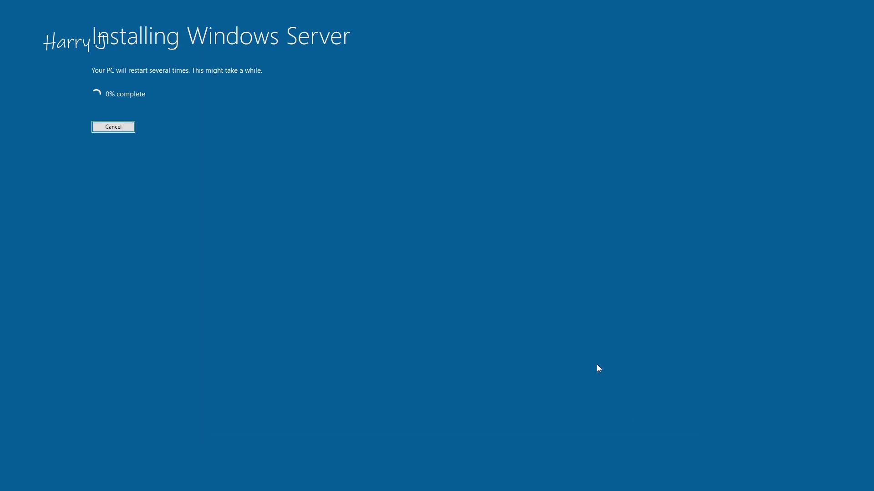